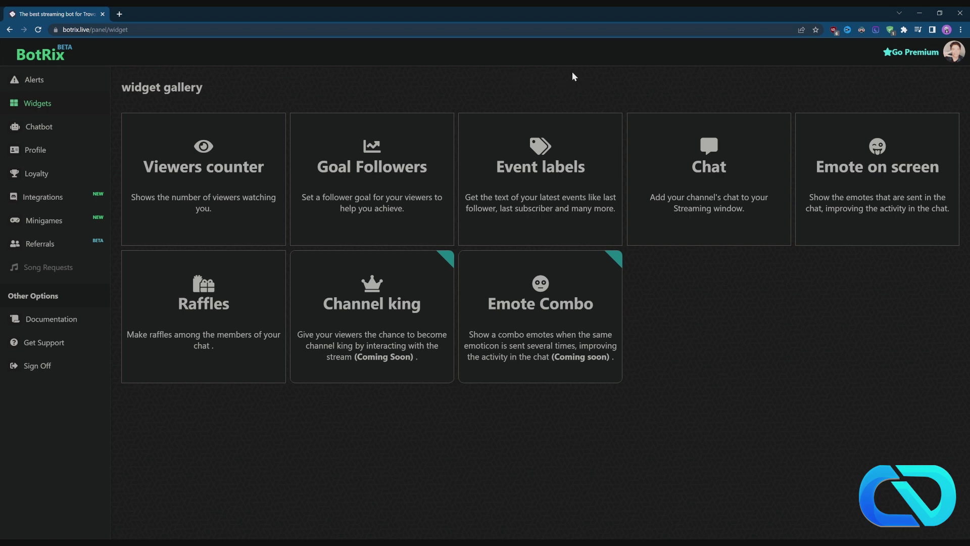
In the Chatbot settings, check the Timers list, then view the custom commands !bot and !so.
left_click(36, 130)
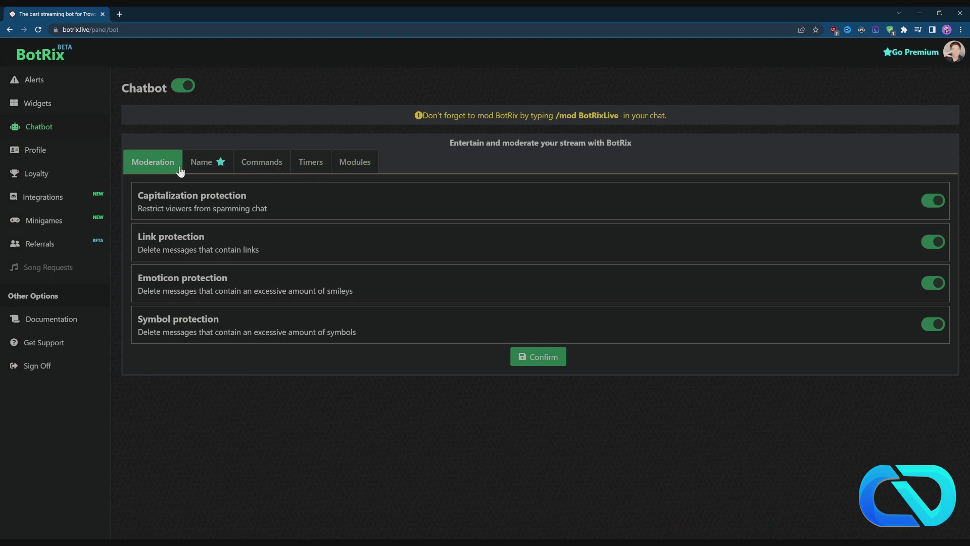
left_click(302, 169)
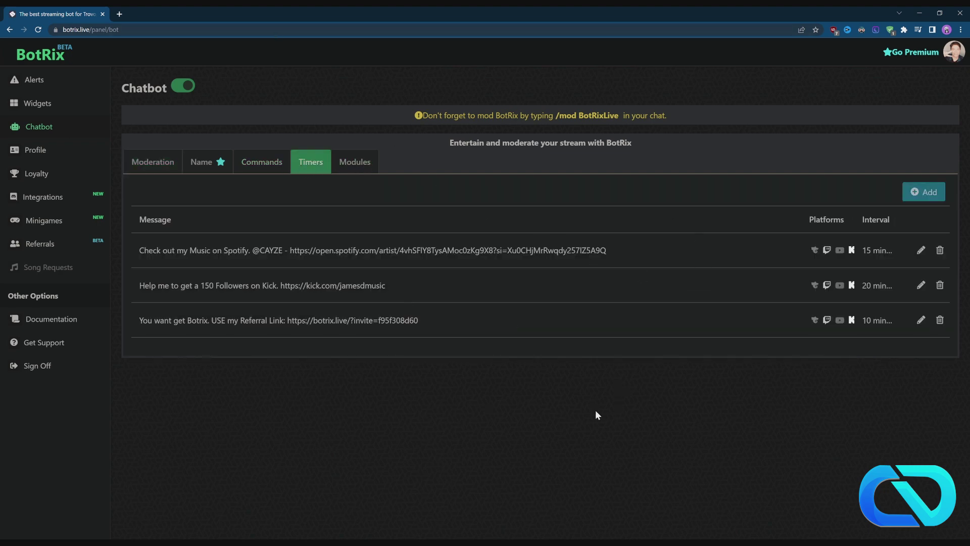
left_click(263, 171)
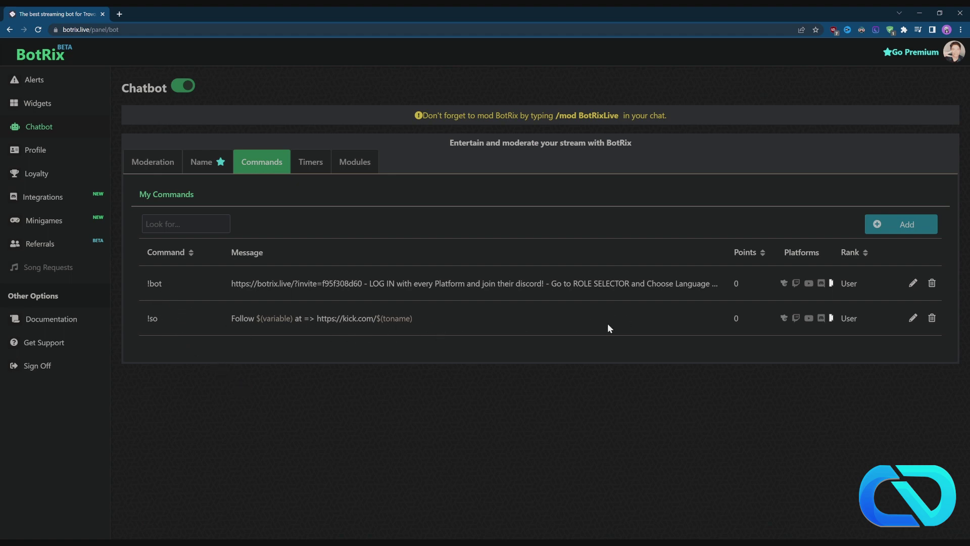
Add a new command named !follower and untick Trovo so it targets Twitch and Kick.
left_click(921, 225)
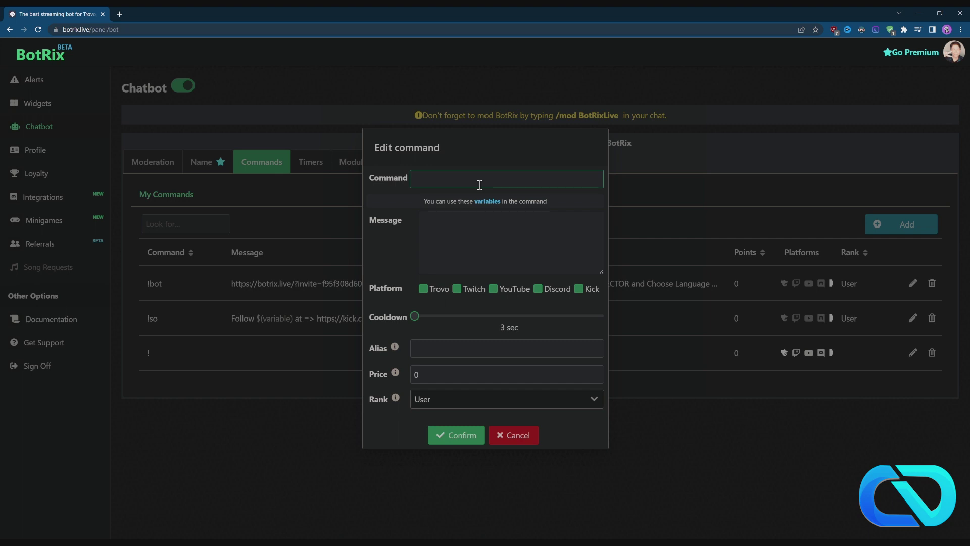
type("!follower")
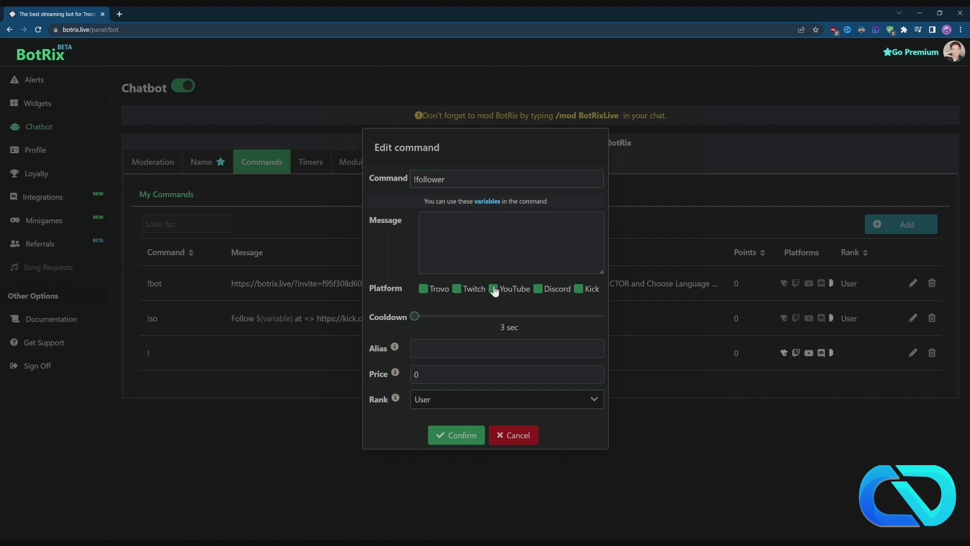
left_click(423, 289)
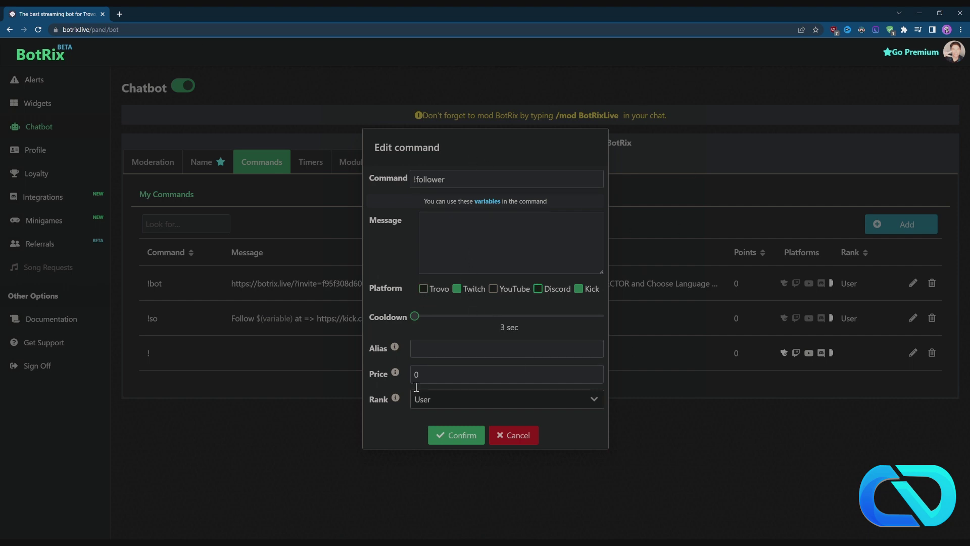
left_click(507, 352)
left_click(417, 177)
Open the variables documentation and read it, highlighting the !birthday usage example.
left_click(487, 202)
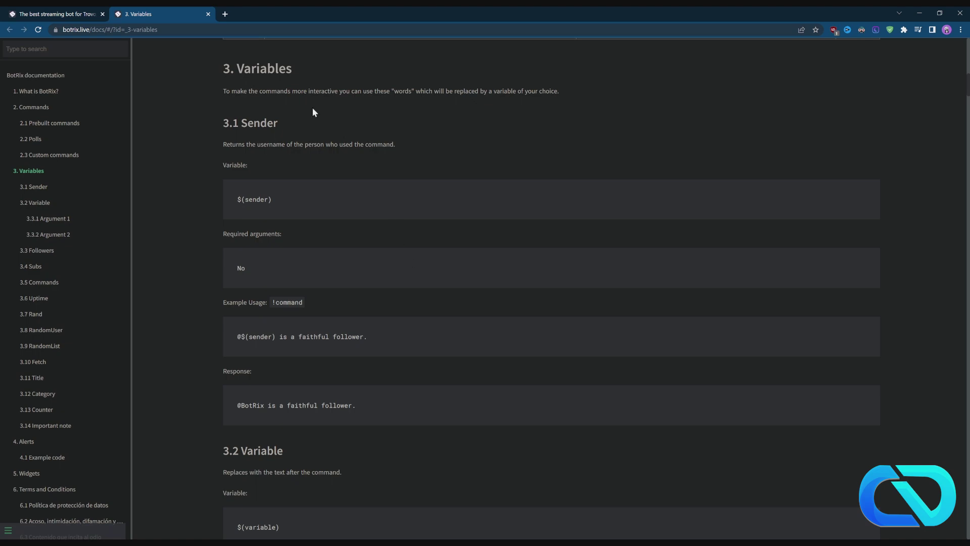
scroll(503, 286, "up", 5)
scroll(501, 285, "up", 3)
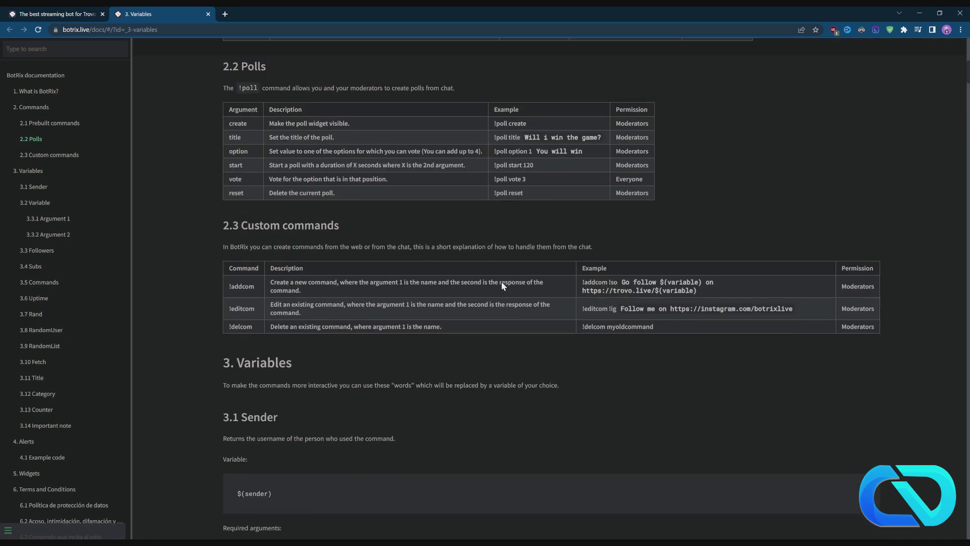
scroll(320, 267, "up", 5)
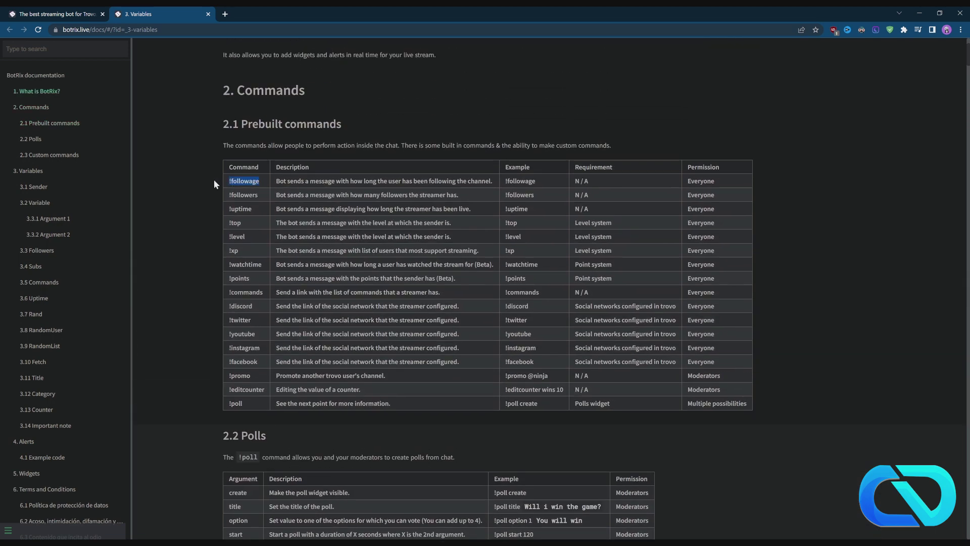
scroll(444, 384, "down", 20)
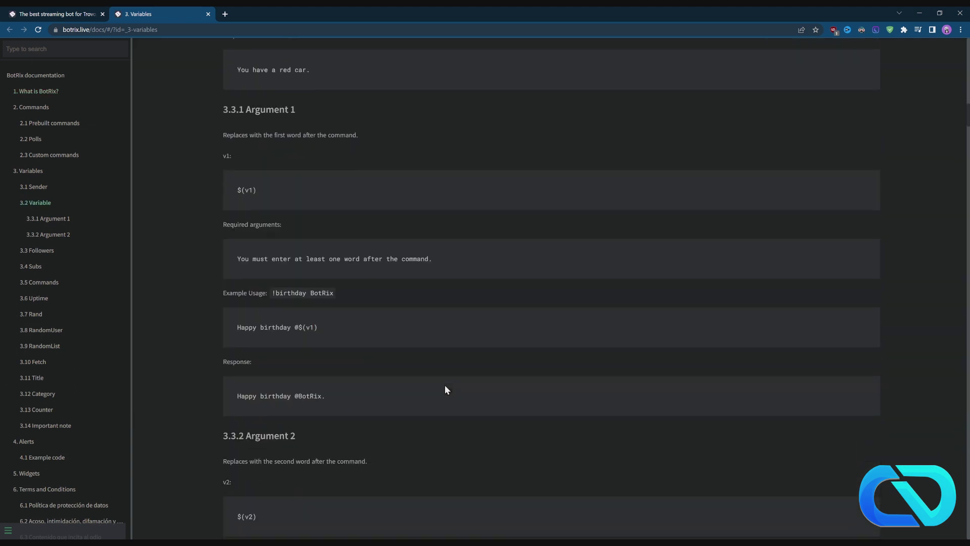
left_click_drag(333, 293, 263, 293)
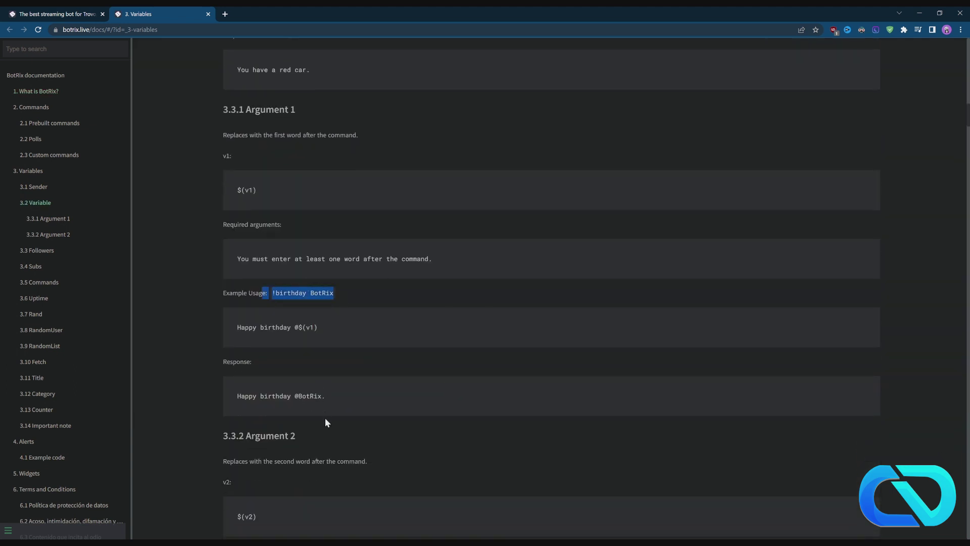
left_click(364, 421)
scroll(384, 253, "down", 20)
scroll(383, 300, "down", 12)
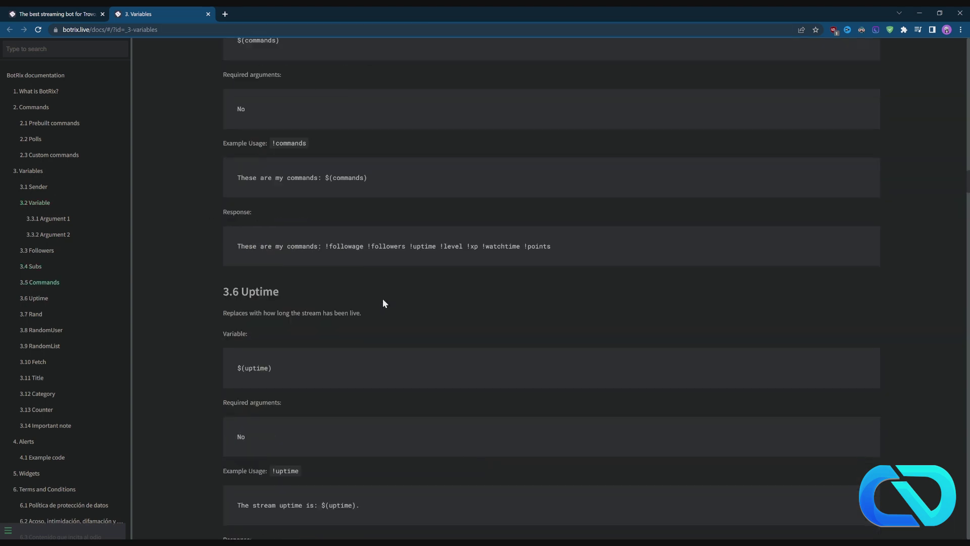
scroll(383, 298, "down", 7)
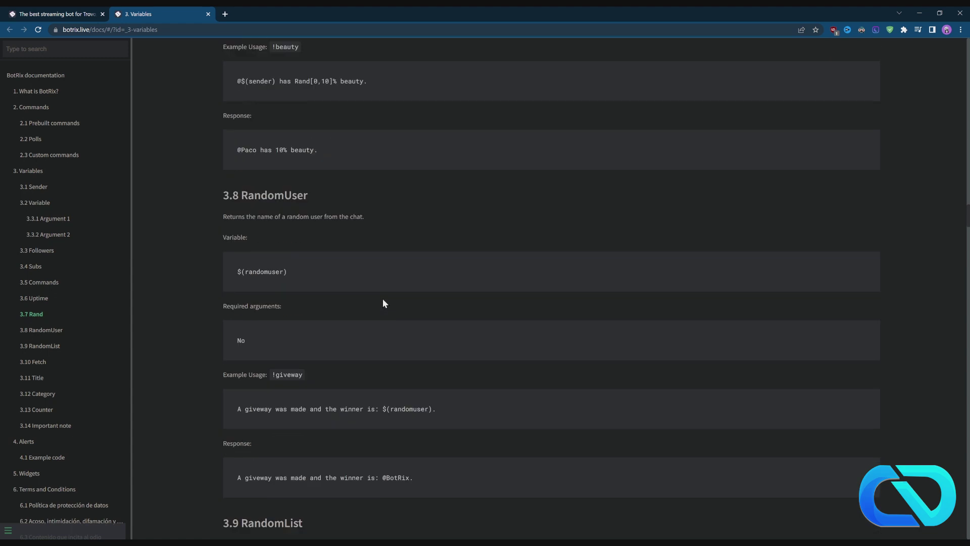
scroll(280, 167, "down", 14)
triple_click(285, 157)
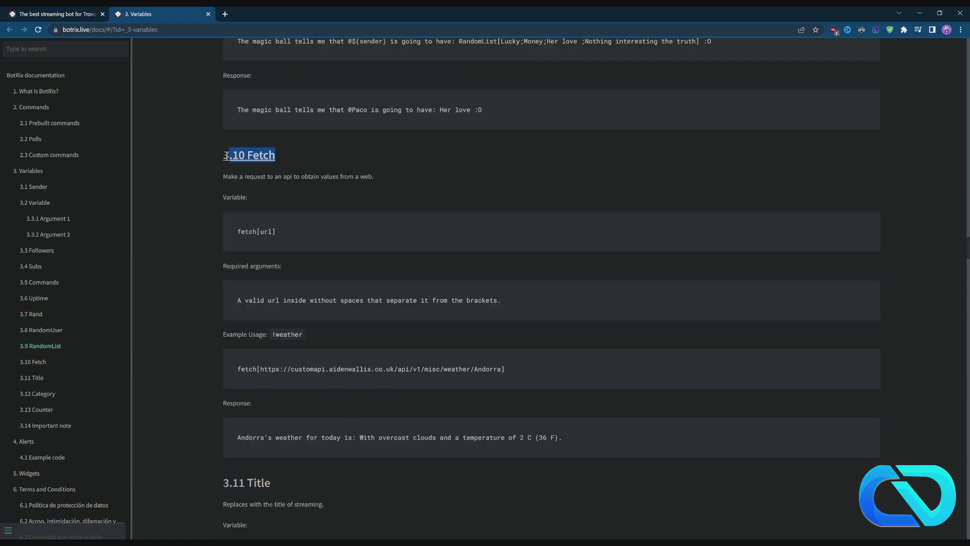
left_click(289, 164)
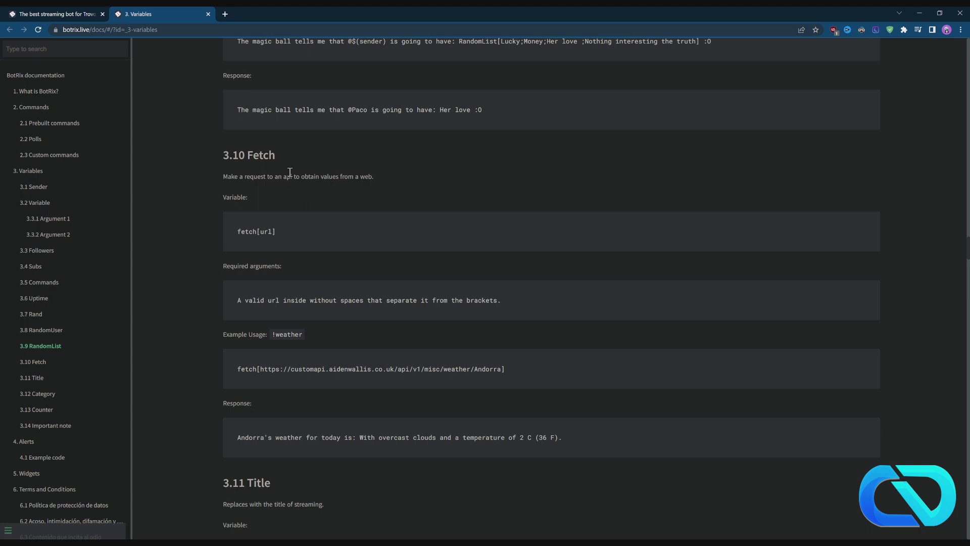
double_click(317, 332)
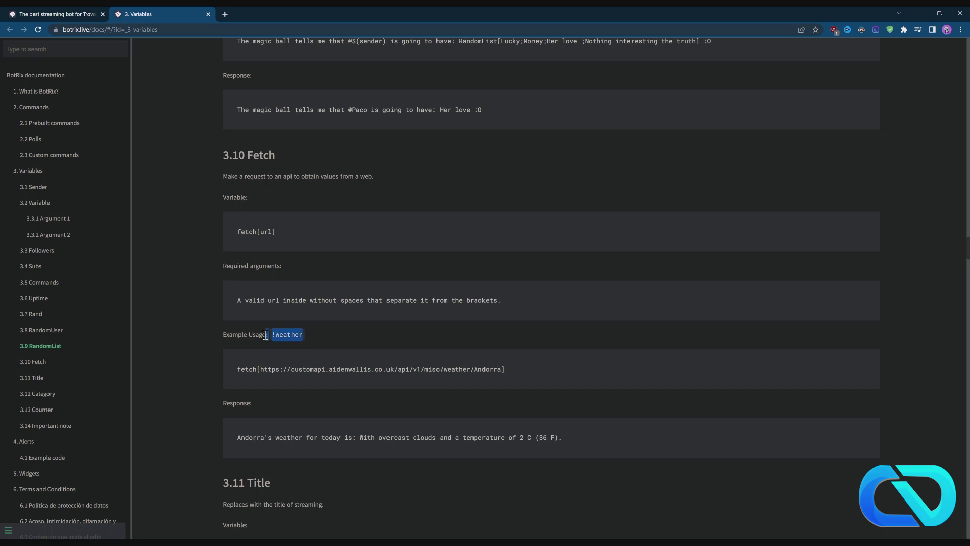
left_click(316, 335)
scroll(607, 435, "down", 5)
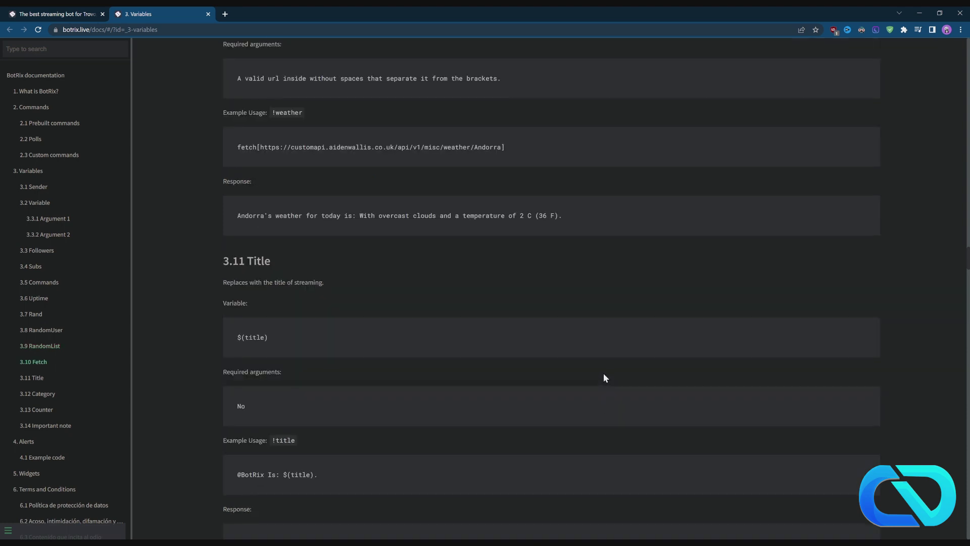
scroll(603, 373, "down", 2)
left_click_drag(343, 148, 225, 152)
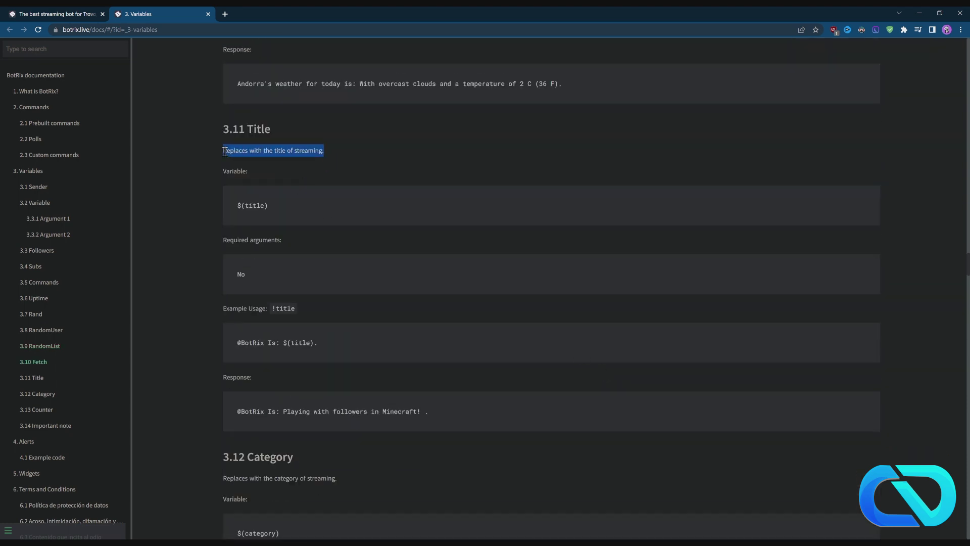
left_click(330, 154)
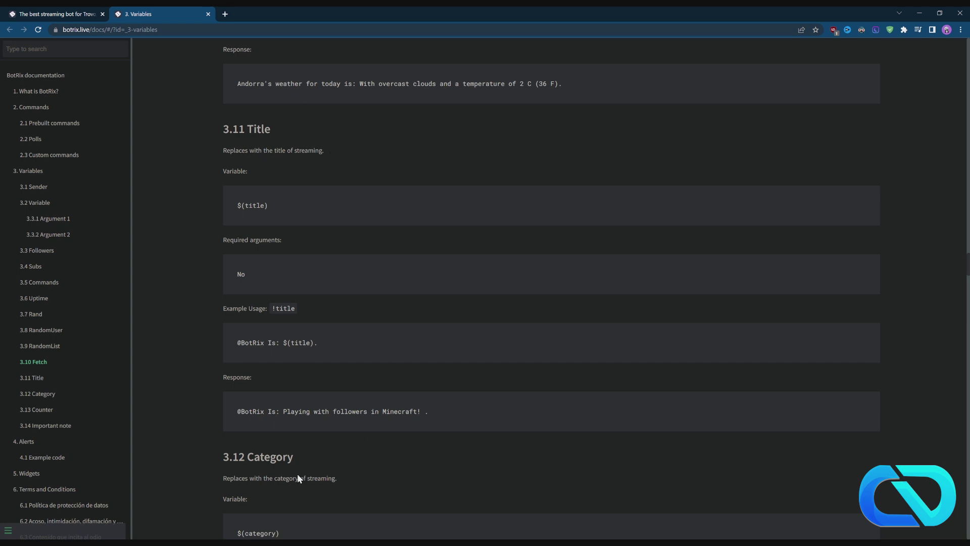
left_click_drag(298, 478, 231, 407)
left_click(424, 500)
scroll(361, 220, "down", 10)
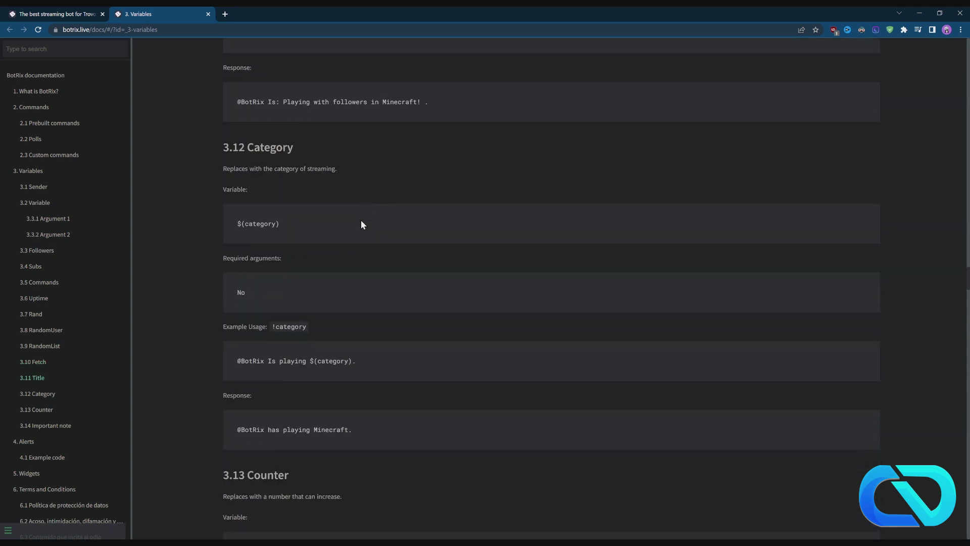
Review the Alerts example HTML code, then return to the !follower Edit command dialog.
scroll(361, 222, "down", 4)
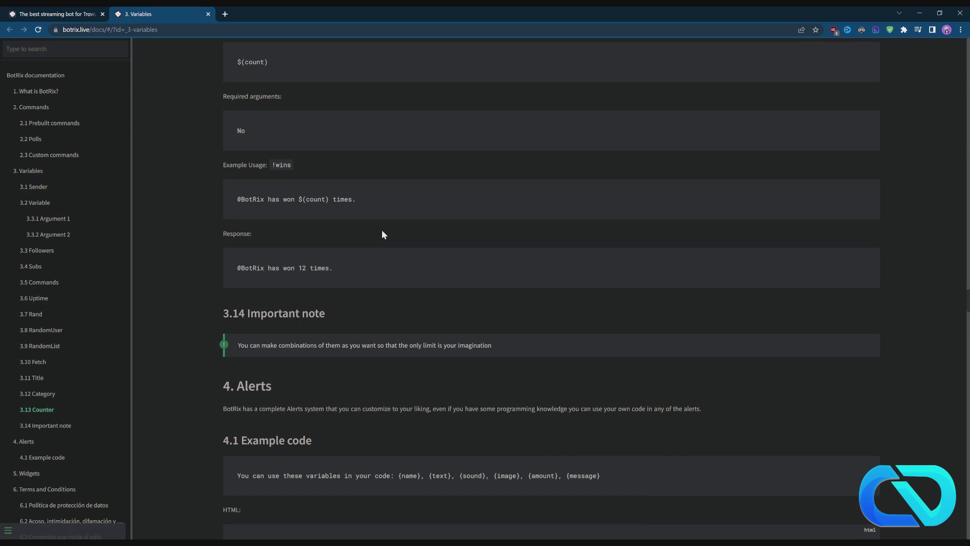
scroll(383, 232, "down", 5)
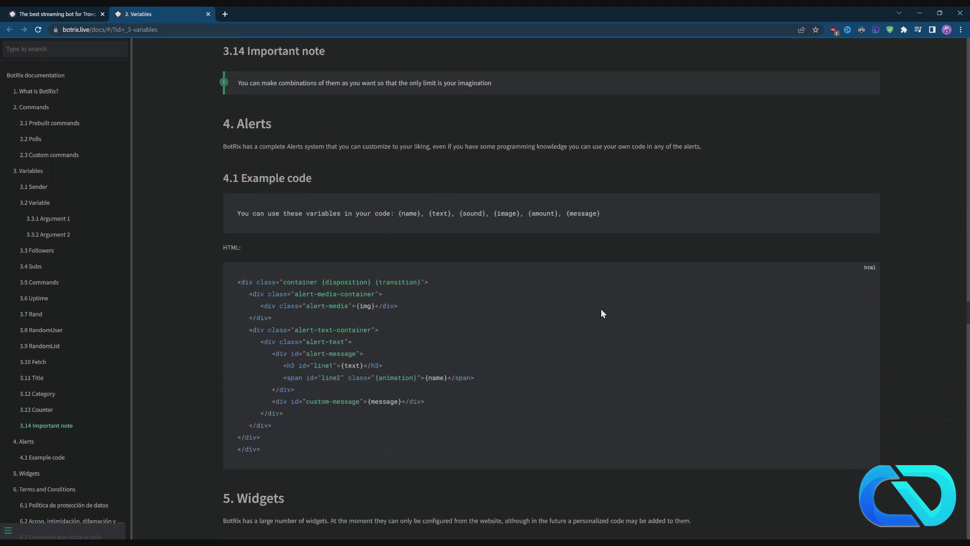
left_click_drag(487, 408, 287, 282)
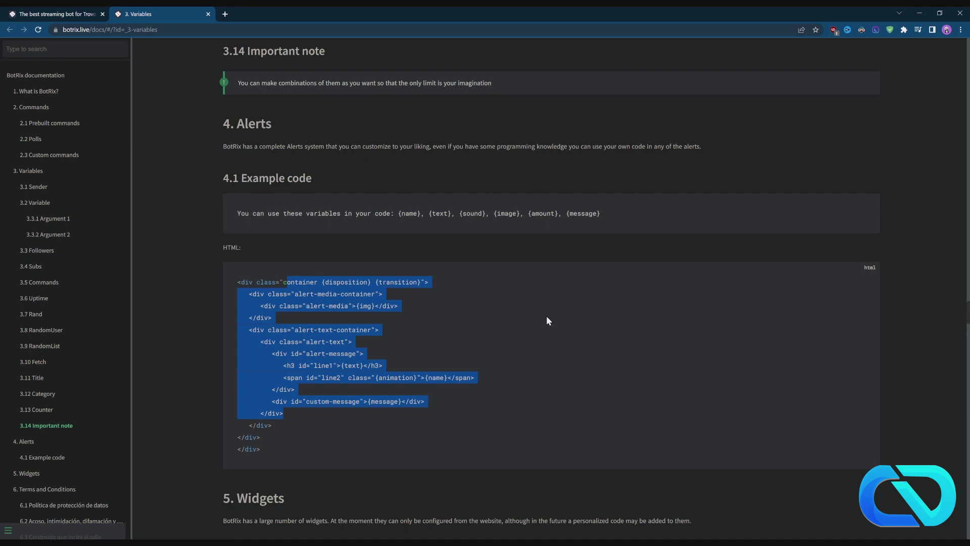
left_click(331, 348)
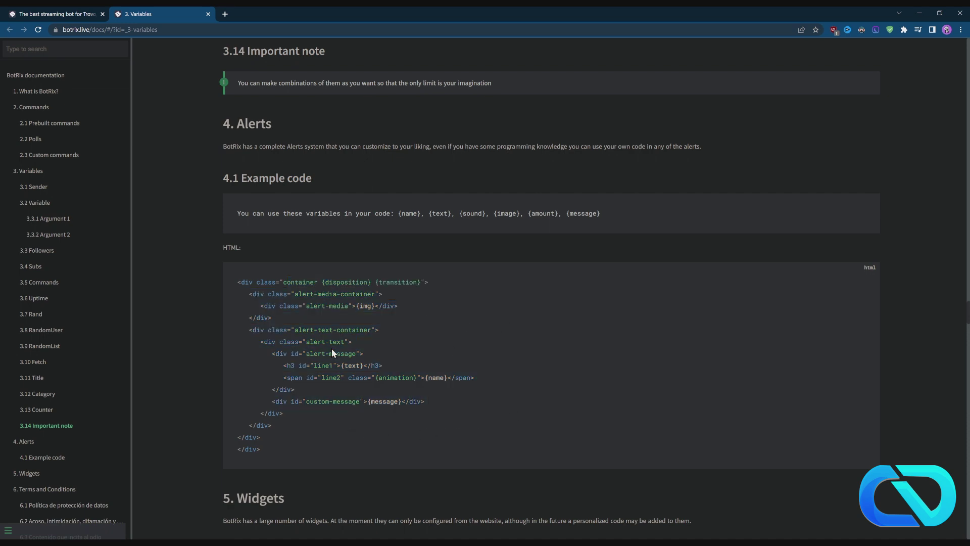
scroll(380, 323, "down", 1)
scroll(434, 330, "up", 1)
scroll(493, 348, "down", 5)
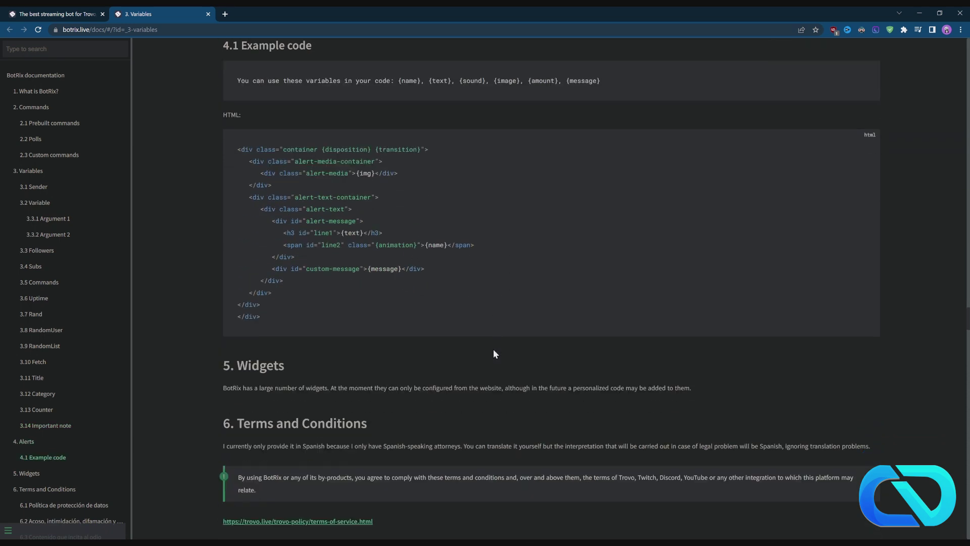
left_click(60, 15)
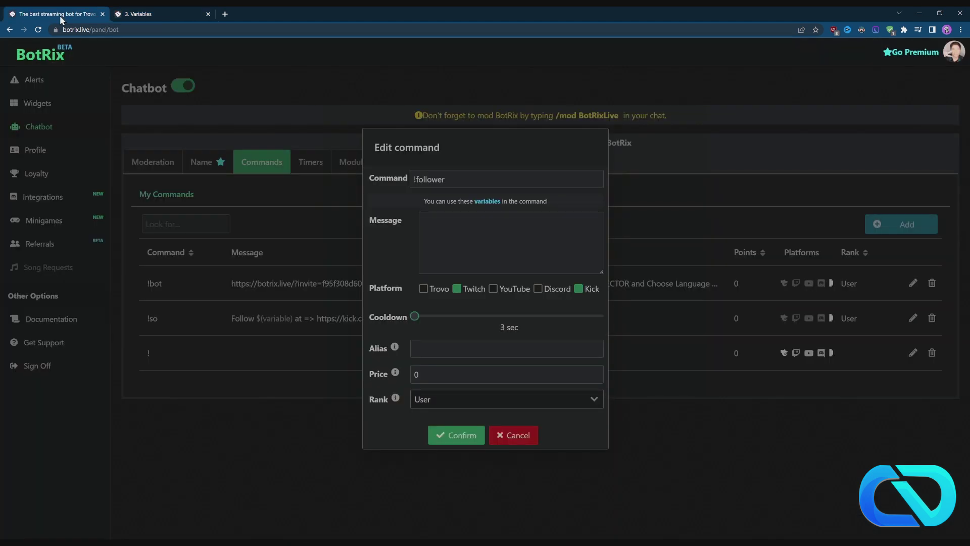